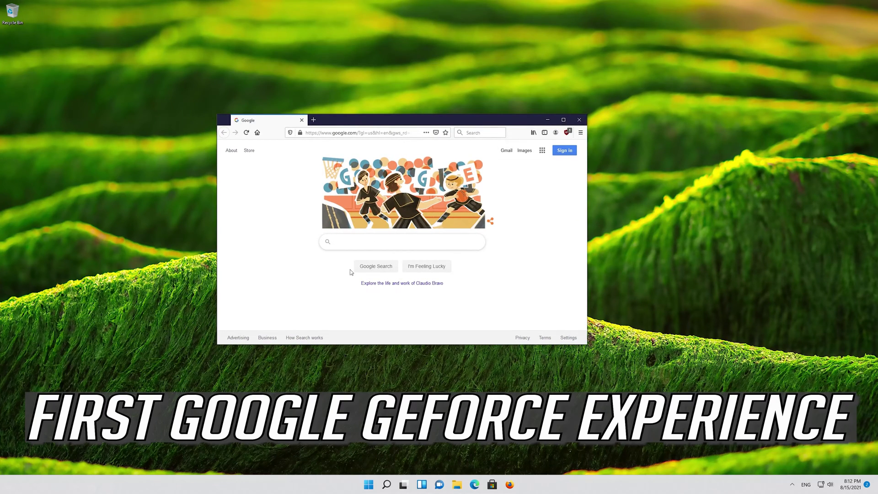
# Step: Run a Google search for 'geforce experience'
pyautogui.write('gefo')
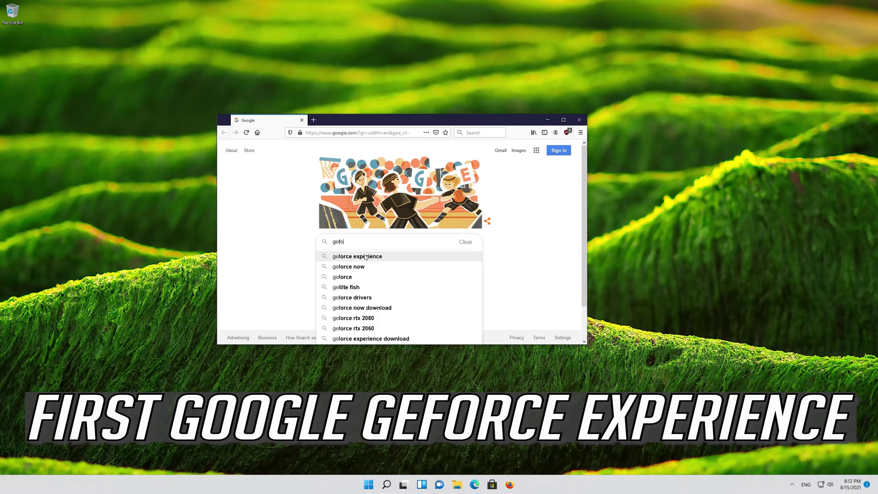
pyautogui.write('rce ex')
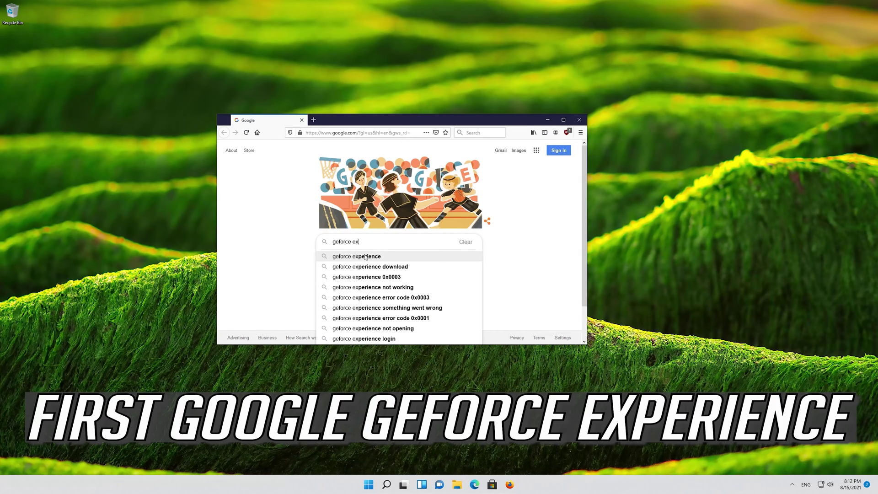
pyautogui.write('perience')
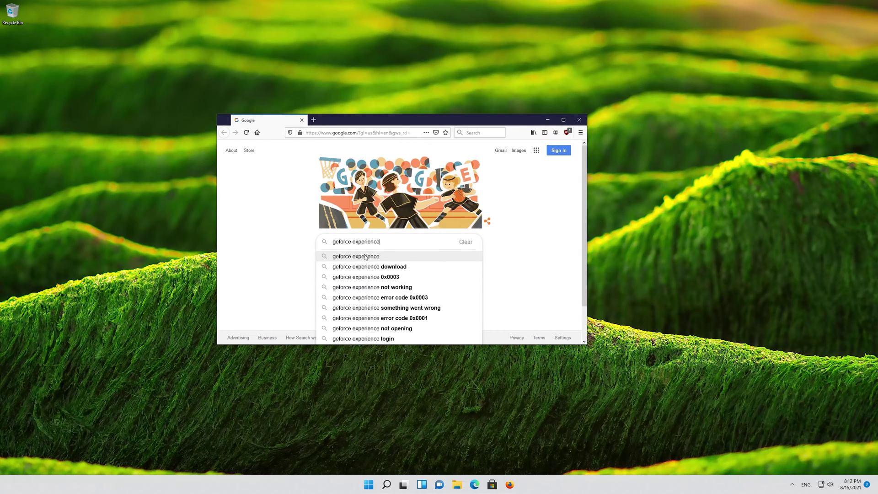
pyautogui.press('Return')
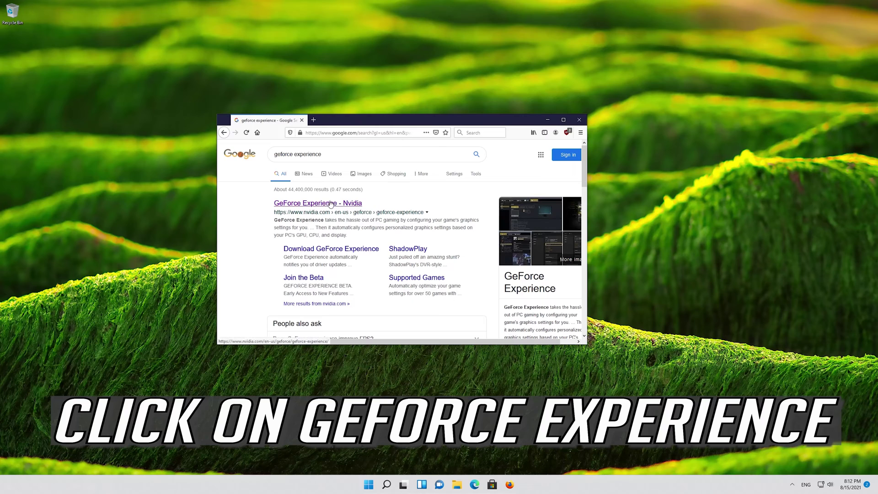
# Step: Follow the 'GeForce Experience - Nvidia' result and scroll down to its download option
pyautogui.click(330, 204)
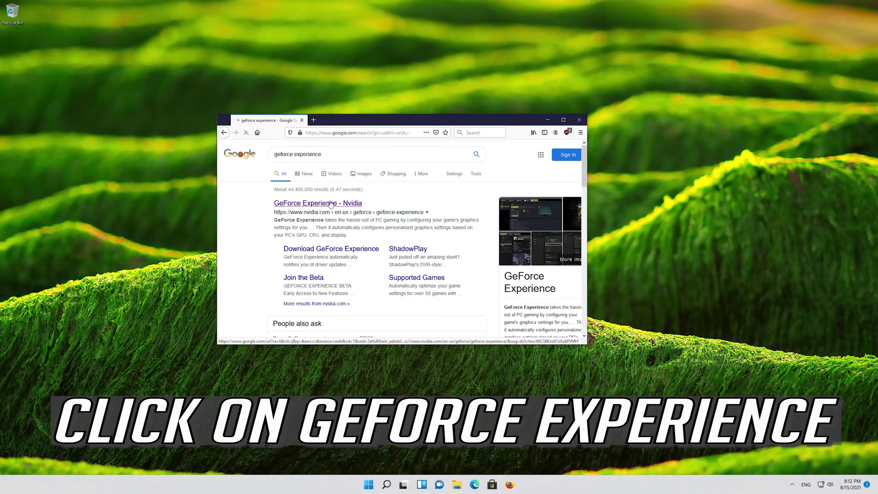
pyautogui.scroll(-3, 330, 203)
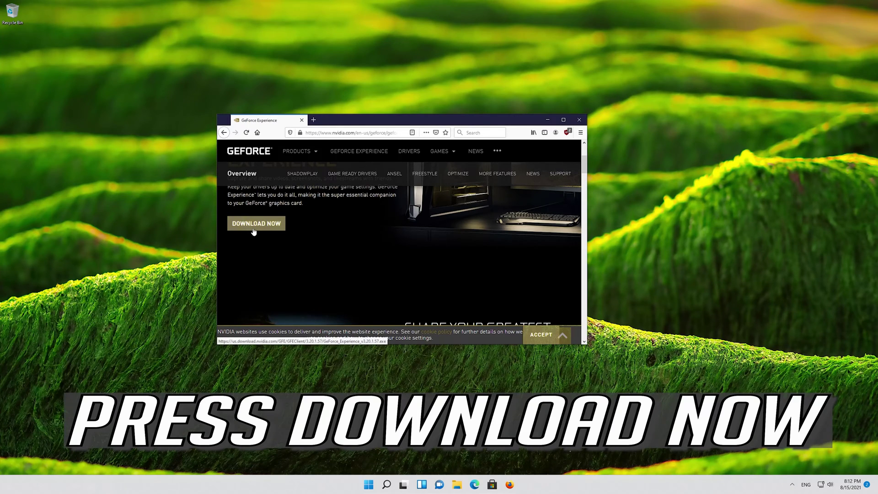
# Step: Save the GeForce_Experience_v3.20.1.57.exe installer (116 MB), then close Firefox once it finishes
pyautogui.click(254, 231)
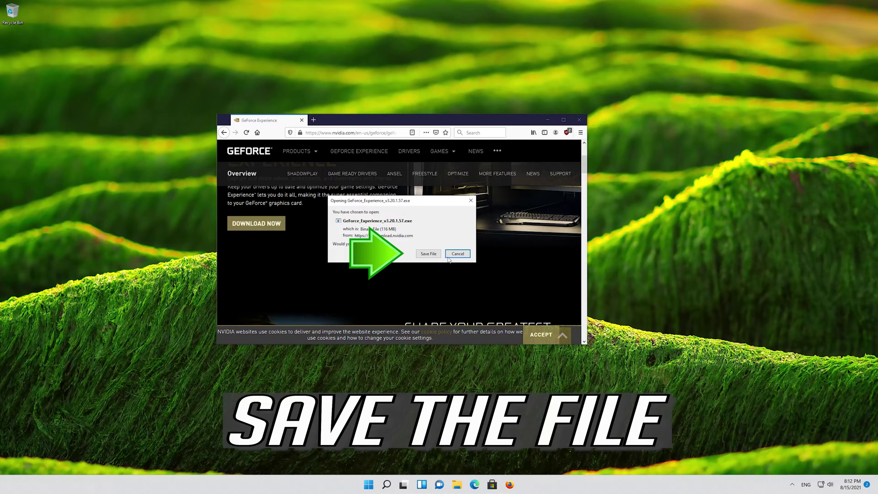
pyautogui.click(422, 255)
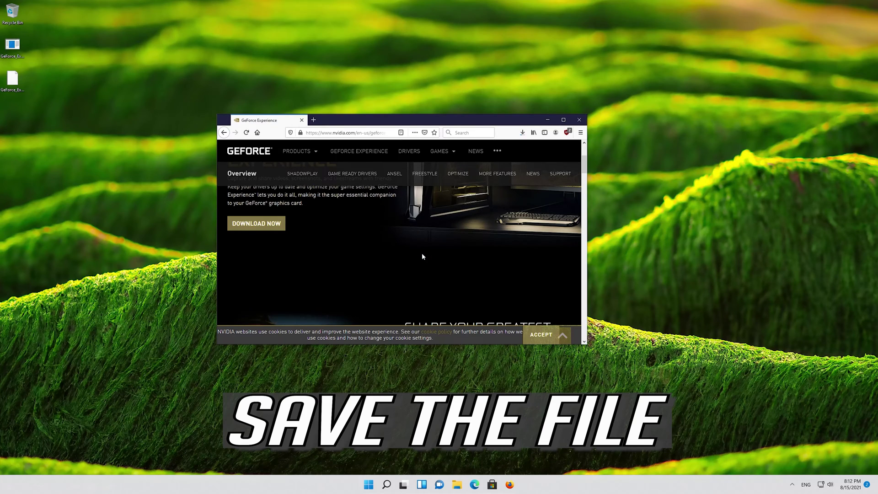
pyautogui.click(521, 133)
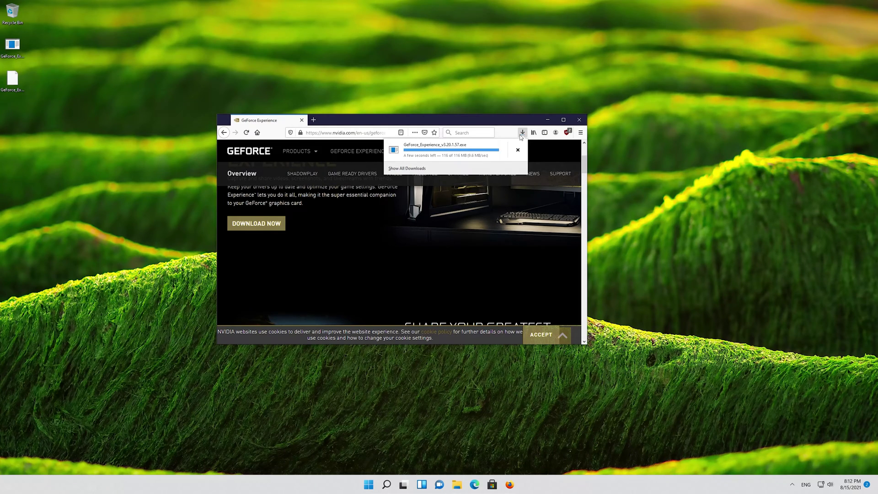
pyautogui.click(579, 120)
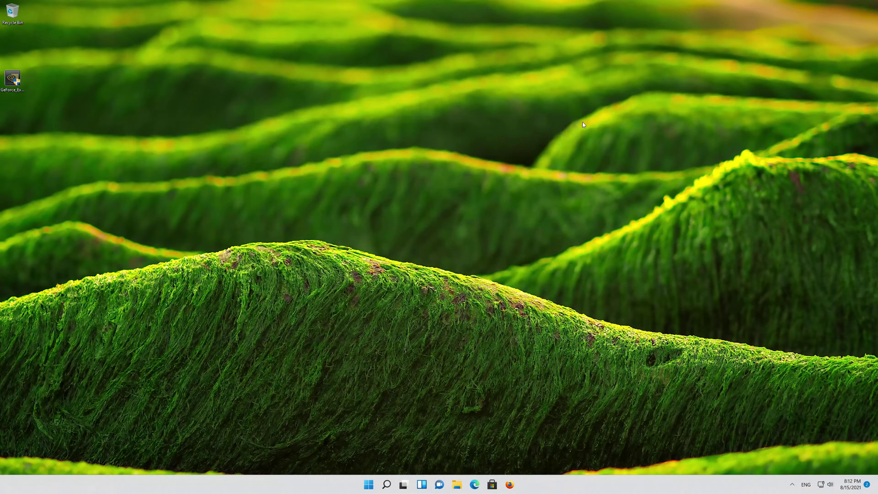
# Step: Run the GeForce_Experience installer from the desktop and approve its UAC prompt
pyautogui.doubleClick(15, 83)
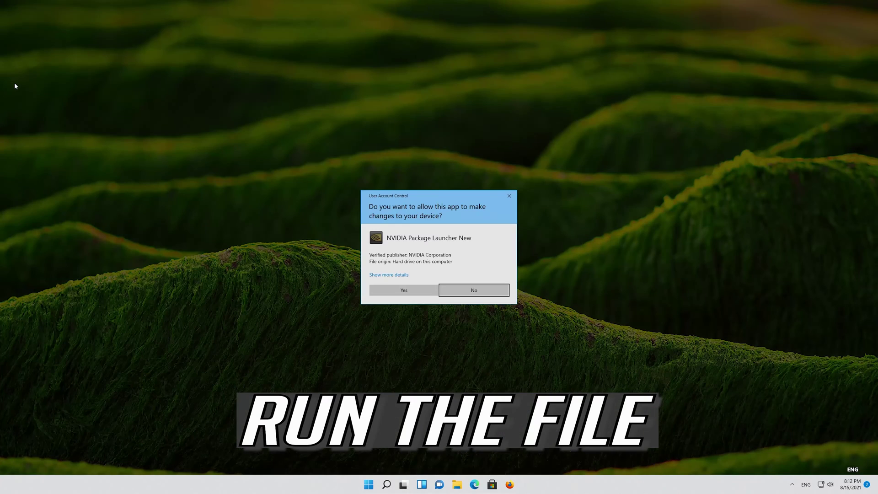
pyautogui.click(404, 290)
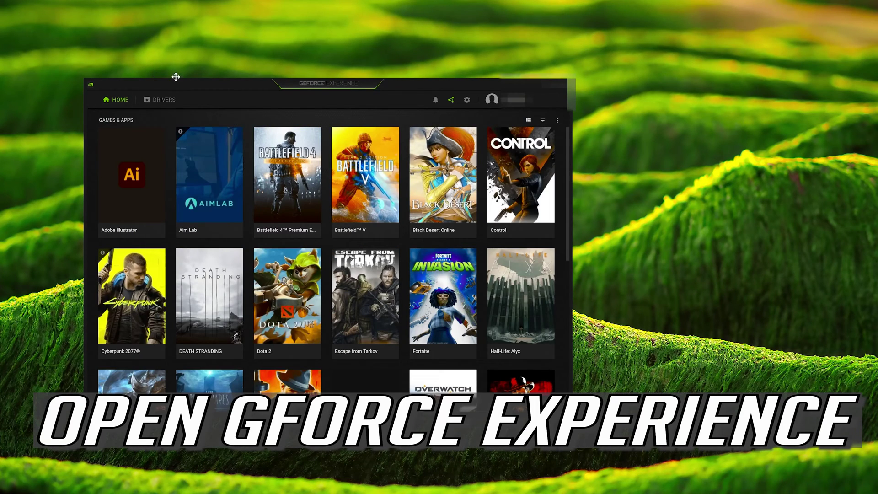
# Step: Center the GeForce Experience window on screen and switch to its Drivers page
pyautogui.moveTo(222, 83); pyautogui.dragTo(330, 67)
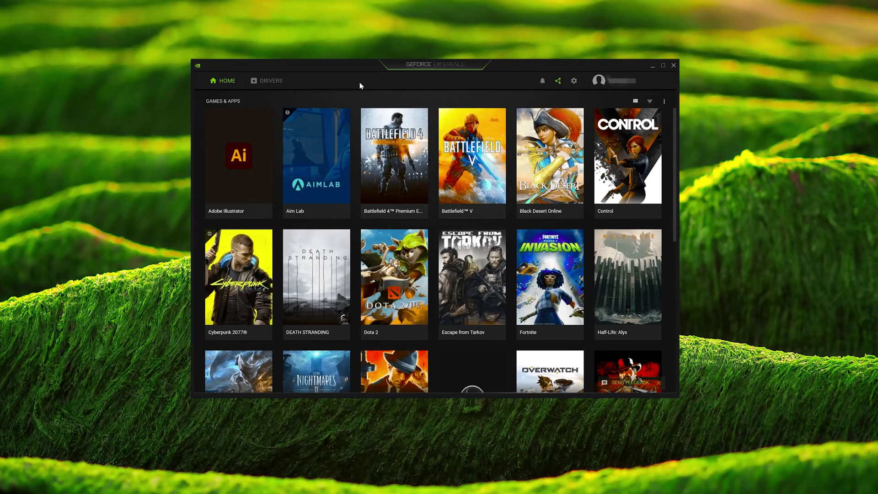
pyautogui.click(265, 83)
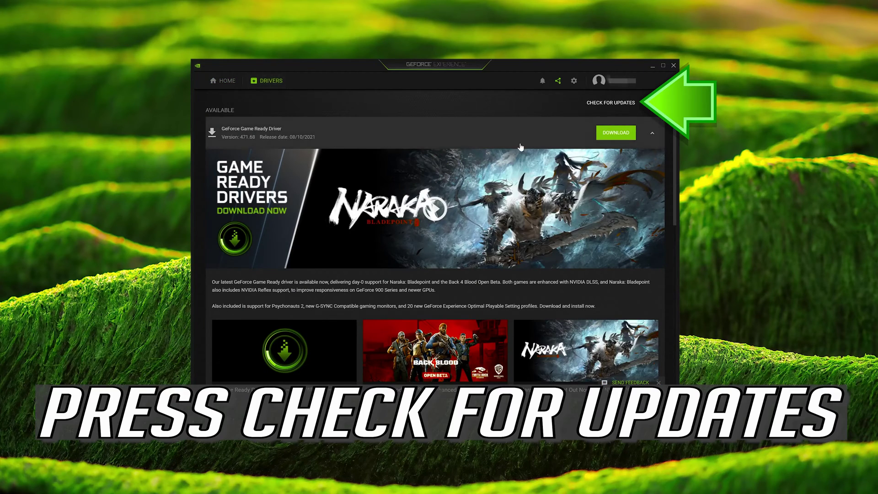
# Step: Check for driver updates and download GeForce Game Ready Driver 471.68
pyautogui.click(611, 103)
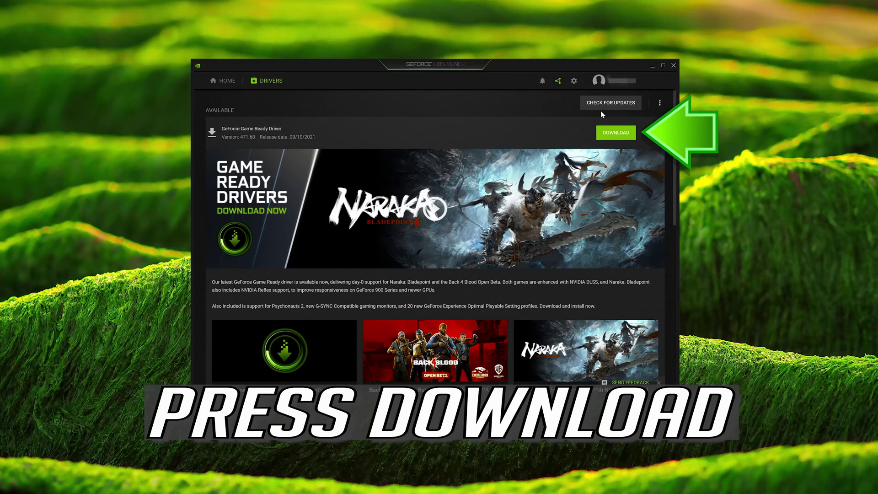
pyautogui.click(612, 133)
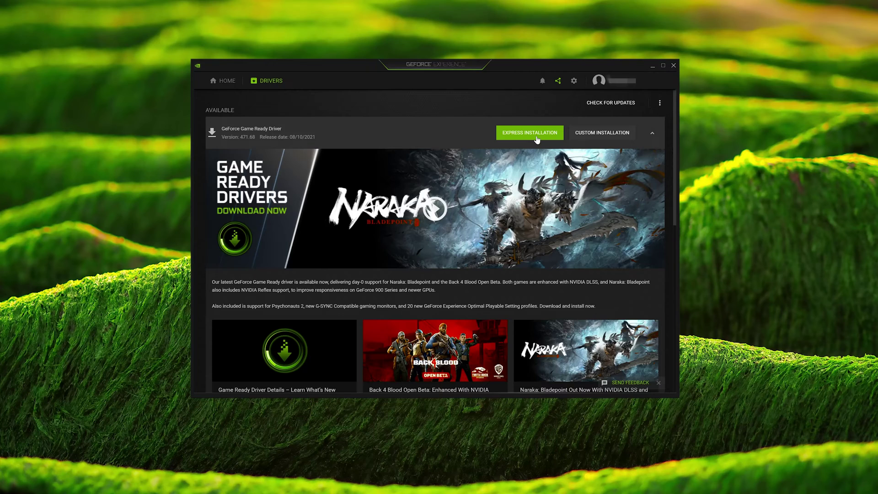
# Step: Install Game Ready Driver 471.68 using Express Installation
pyautogui.click(536, 138)
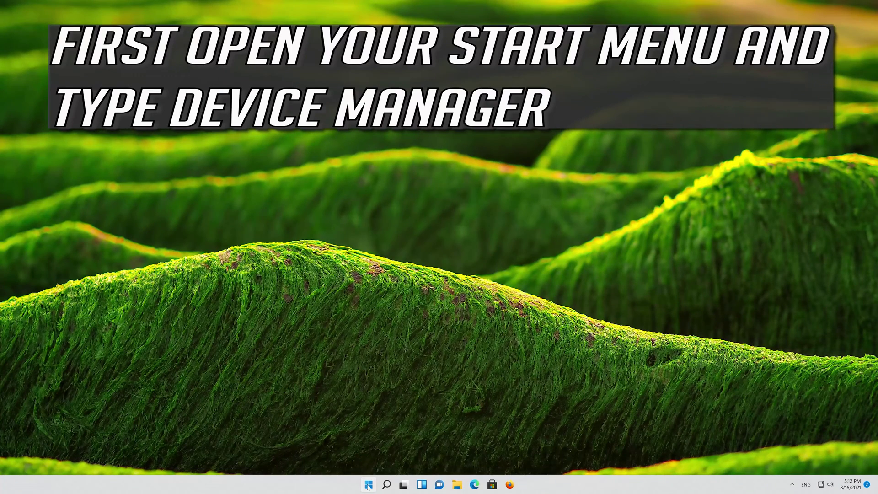
# Step: Search the Start menu for 'device manager' and launch Device Manager
pyautogui.click(368, 485)
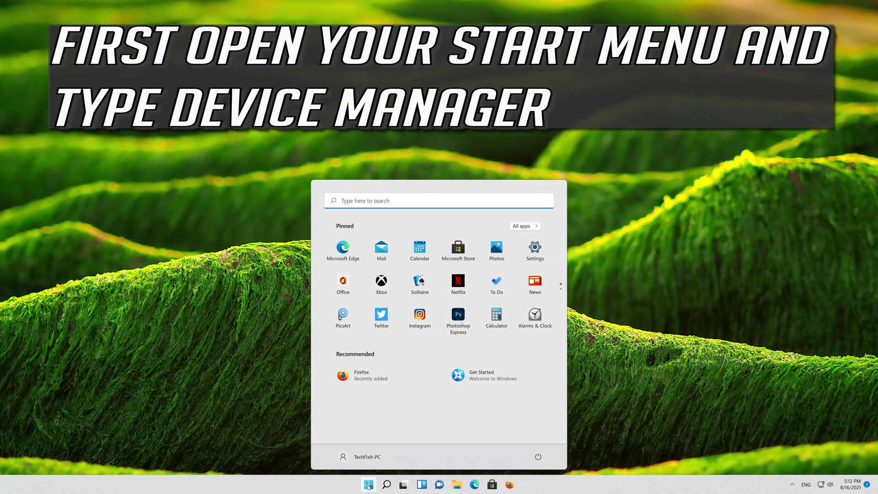
pyautogui.write('device mana')
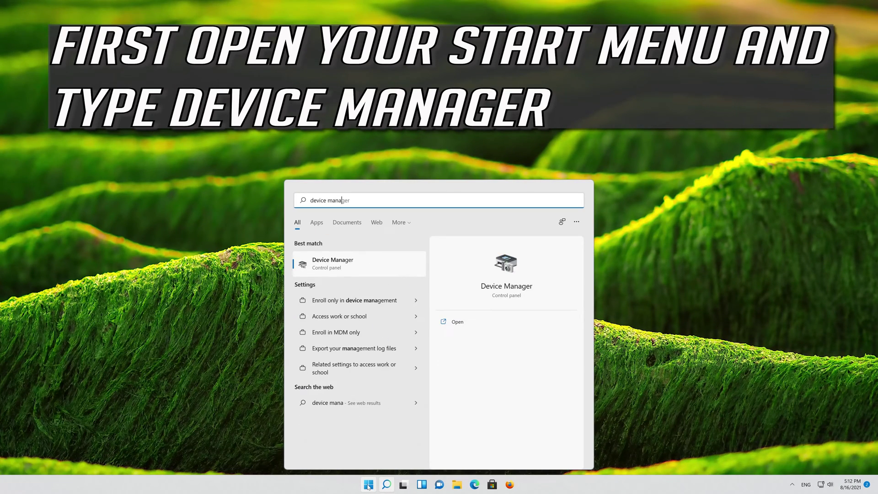
pyautogui.write('ger')
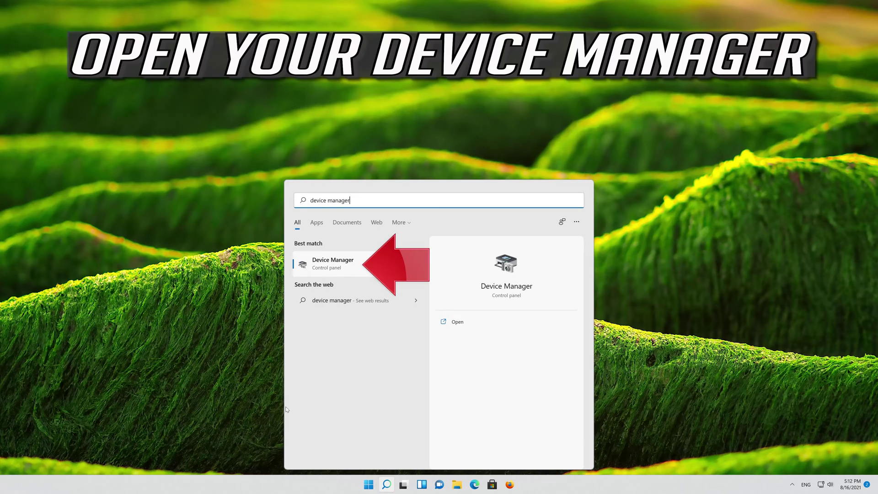
pyautogui.click(350, 267)
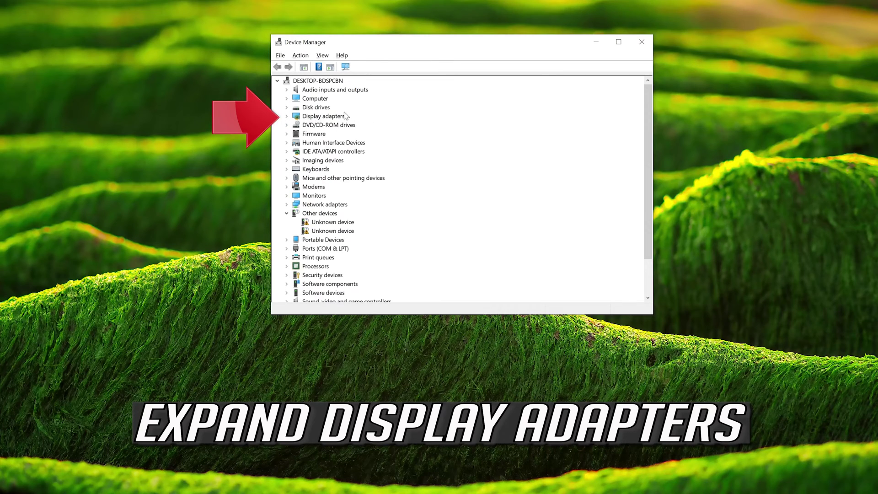
# Step: Expand Display adapters and bring up the NVIDIA GeForce RTX 3080 Ti's context menu
pyautogui.click(287, 117)
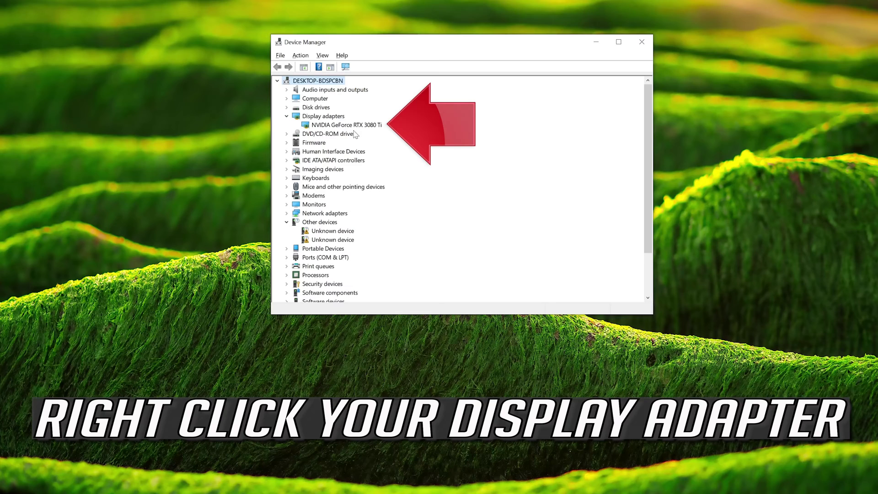
pyautogui.rightClick(366, 128)
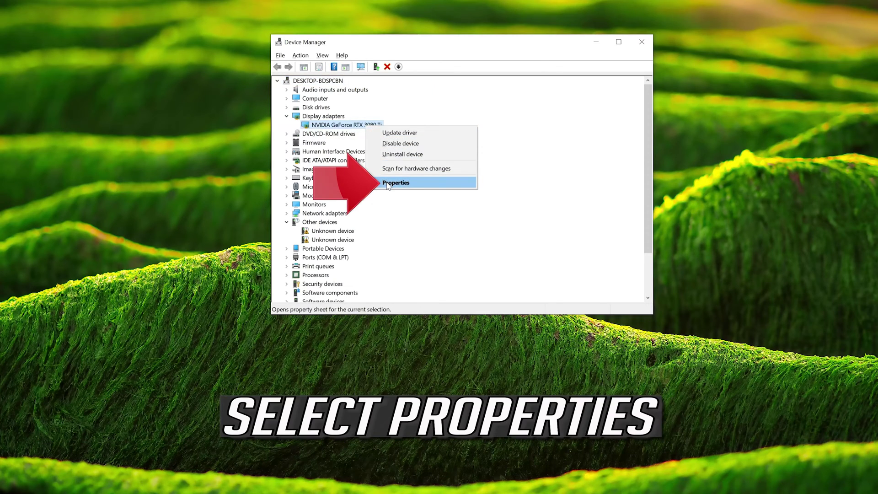
# Step: View the RTX 3080 Ti's driver details (30.0.14.7141, 7/12/2021) and start Update Driver
pyautogui.click(420, 183)
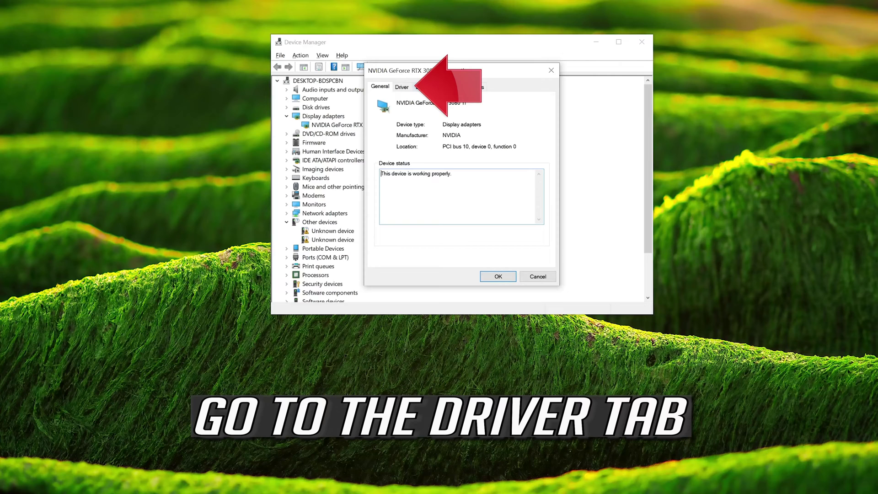
pyautogui.click(401, 87)
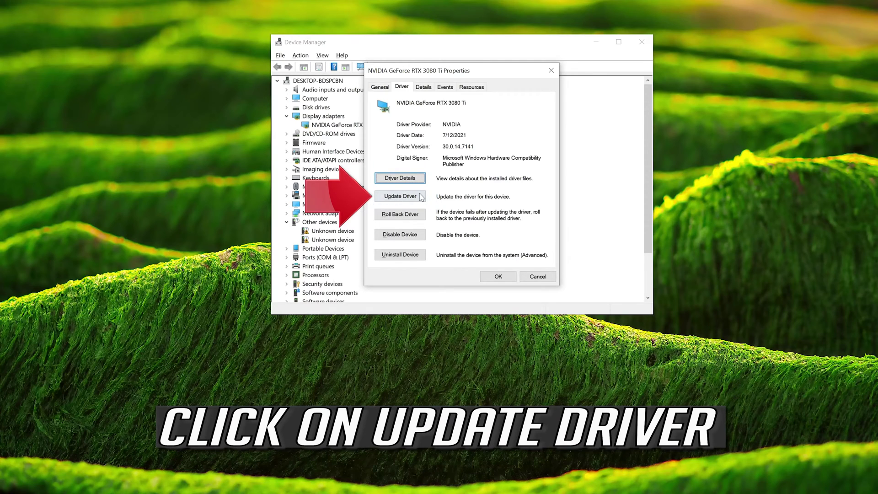
pyautogui.click(387, 200)
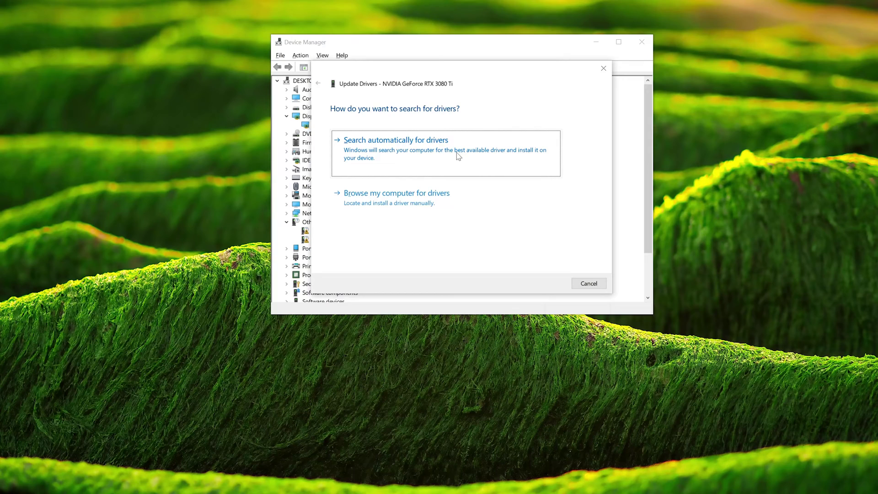
# Step: Run the automatic driver search for the RTX 3080 Ti, confirming the best driver is installed
pyautogui.click(417, 162)
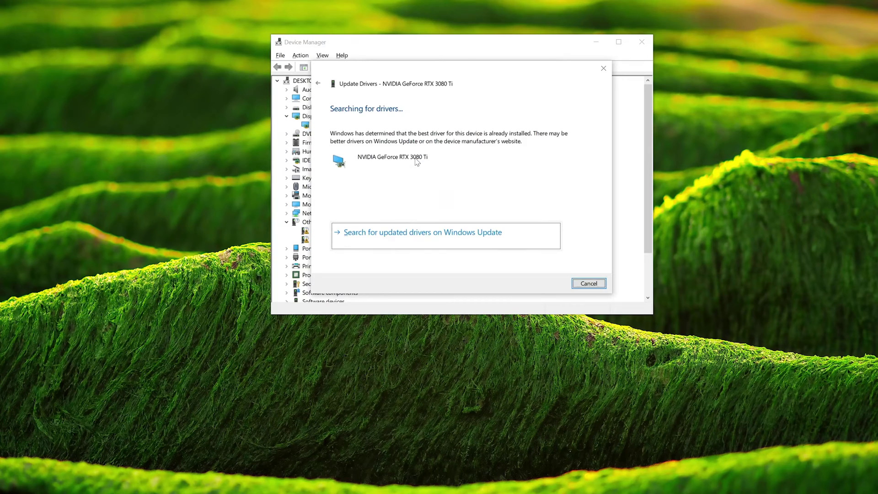